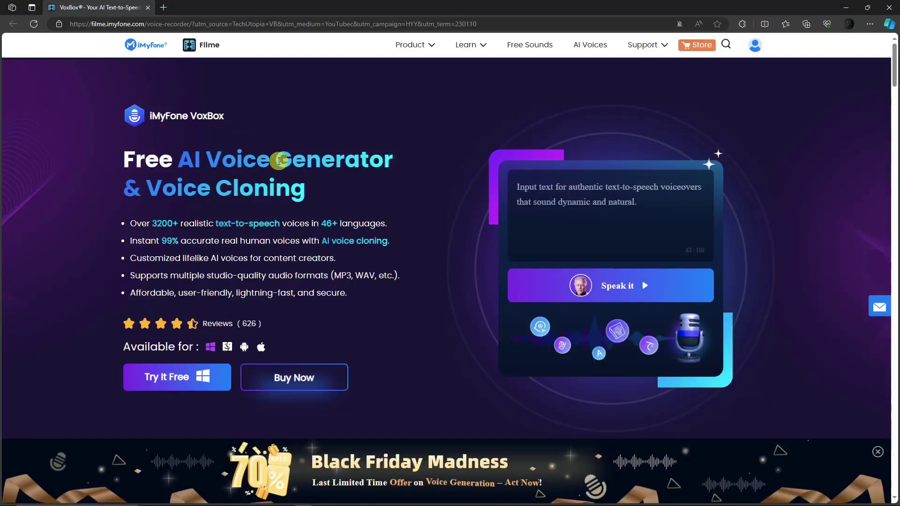
# Browse the VoxBox download page, toggling between Mac and Windows and settling on Windows.
pyautogui.scroll(-4, 422, 231)
pyautogui.scroll(4, 449, 255)
pyautogui.scroll(-4, 516, 422)
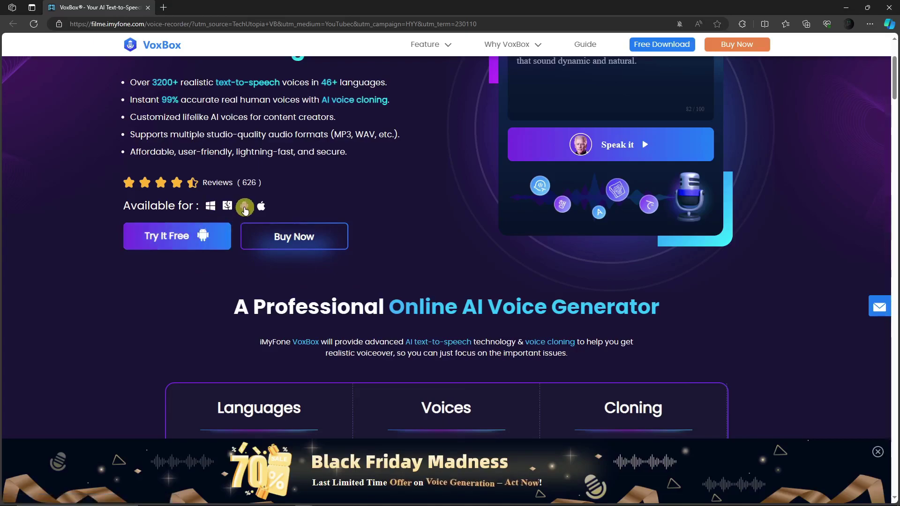
pyautogui.click(261, 206)
pyautogui.click(228, 207)
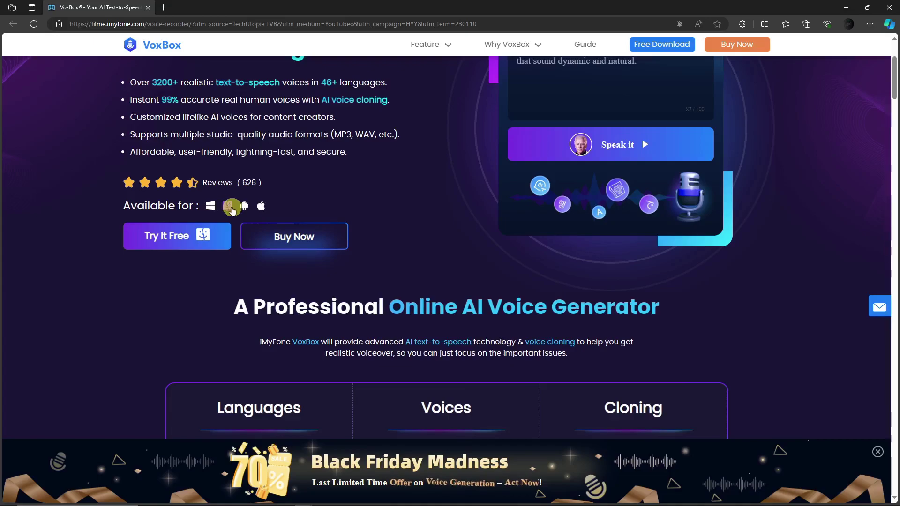
pyautogui.click(210, 207)
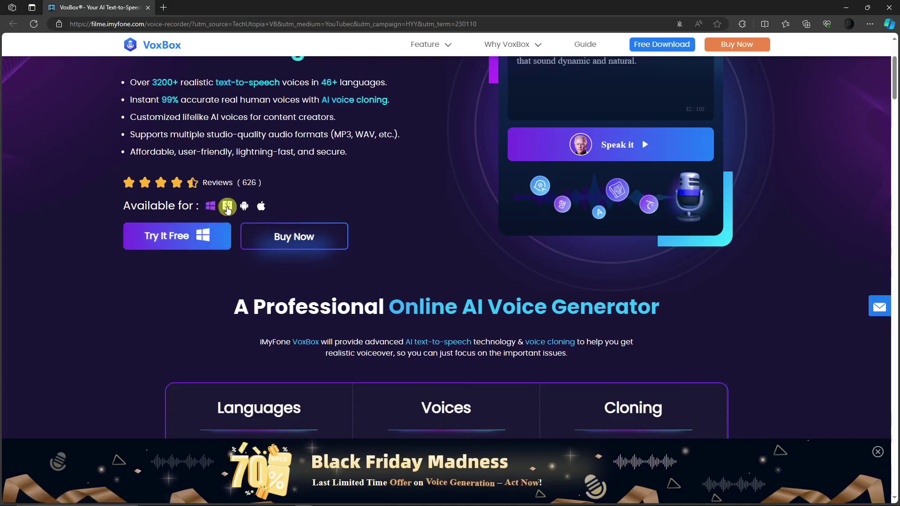
pyautogui.scroll(-4, 359, 230)
pyautogui.scroll(5, 357, 224)
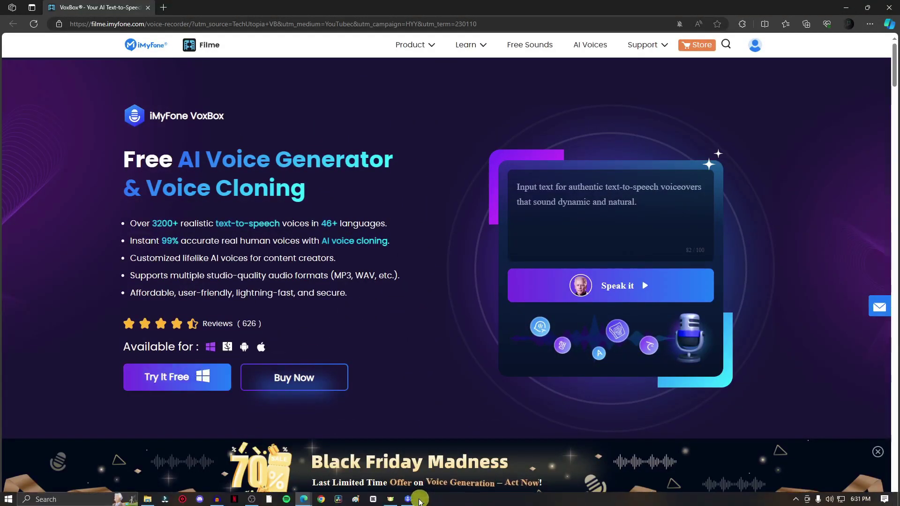
# Launch the VoxBox desktop app from the taskbar and go to its Speech to Text page.
pyautogui.click(413, 500)
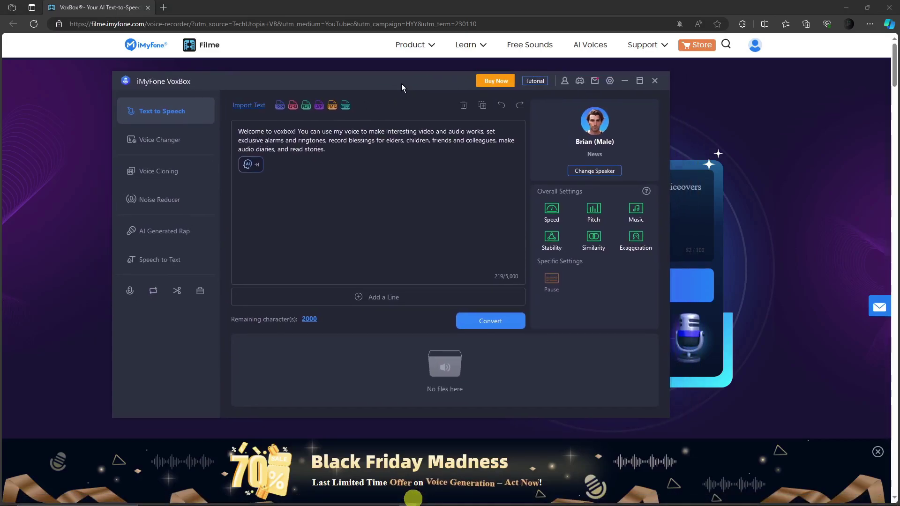
pyautogui.moveTo(400, 83); pyautogui.dragTo(407, 83)
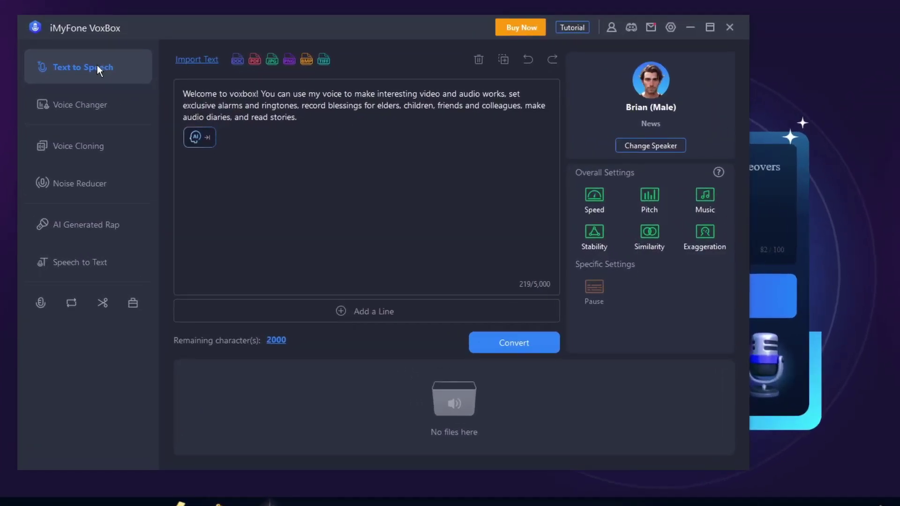
pyautogui.click(80, 257)
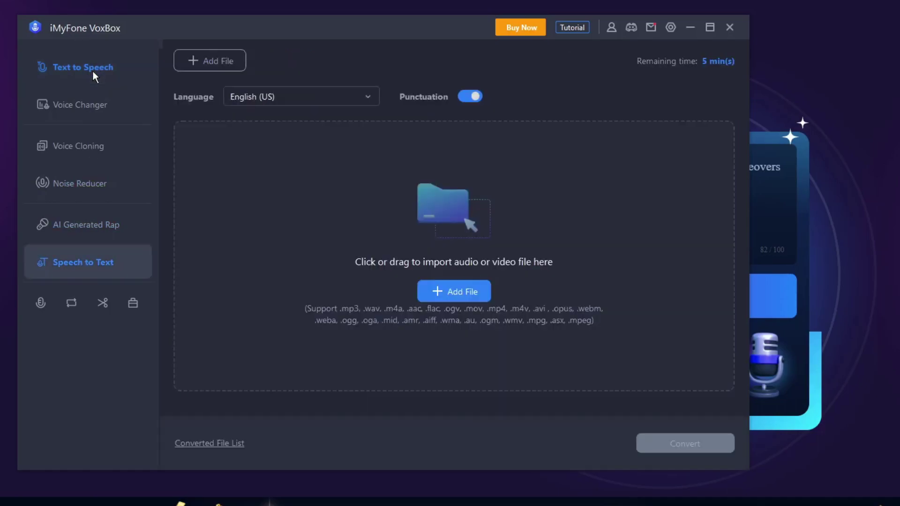
pyautogui.click(91, 70)
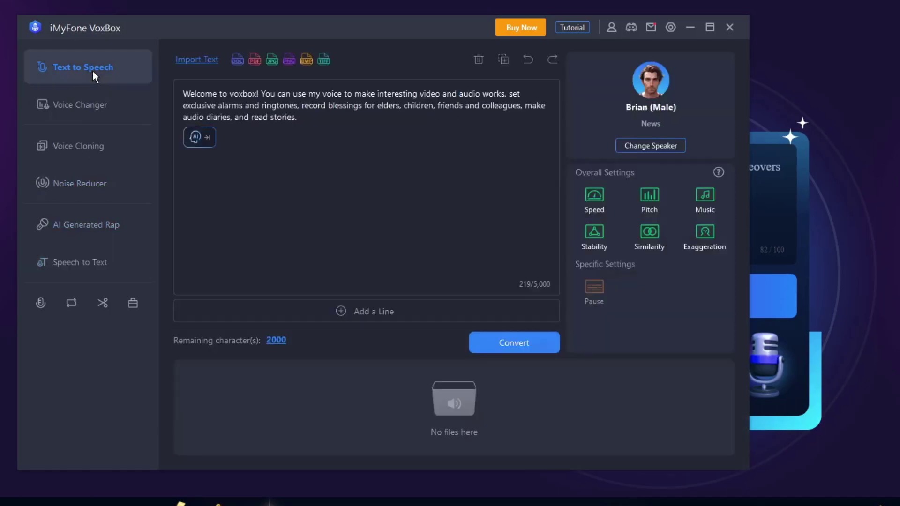
pyautogui.click(94, 262)
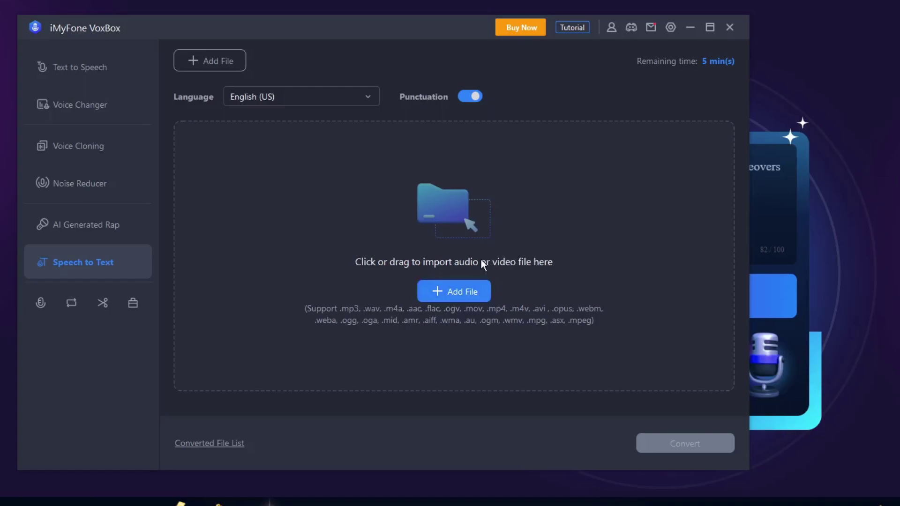
# Import sample audio.mp3 from the Desktop and convert it to a text transcript.
pyautogui.click(443, 288)
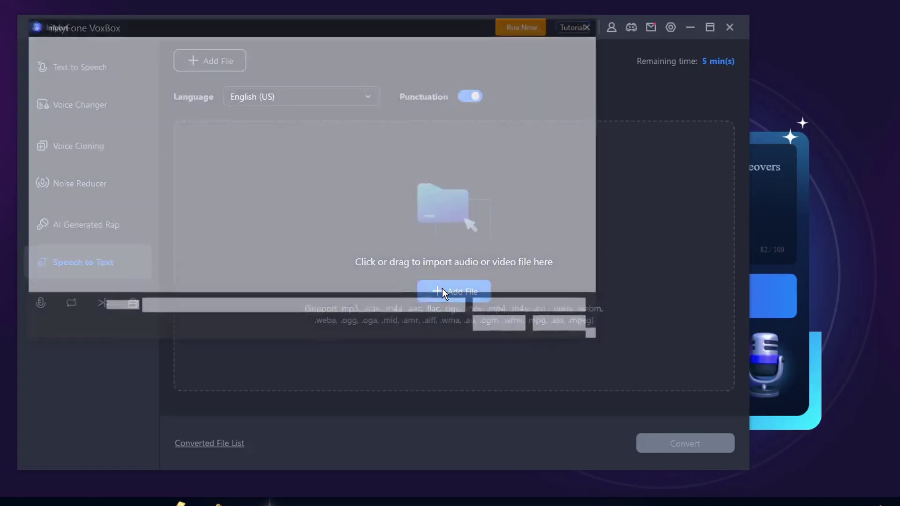
pyautogui.moveTo(115, 198); pyautogui.dragTo(115, 164)
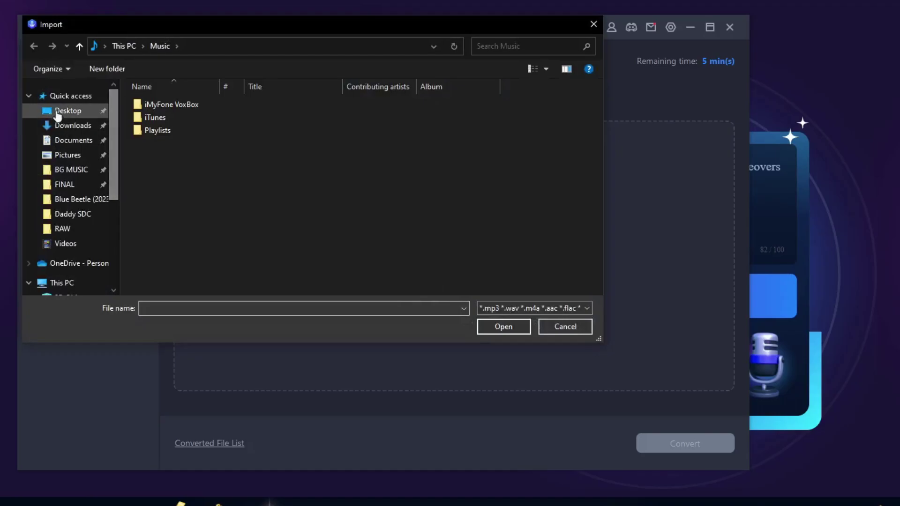
pyautogui.click(65, 111)
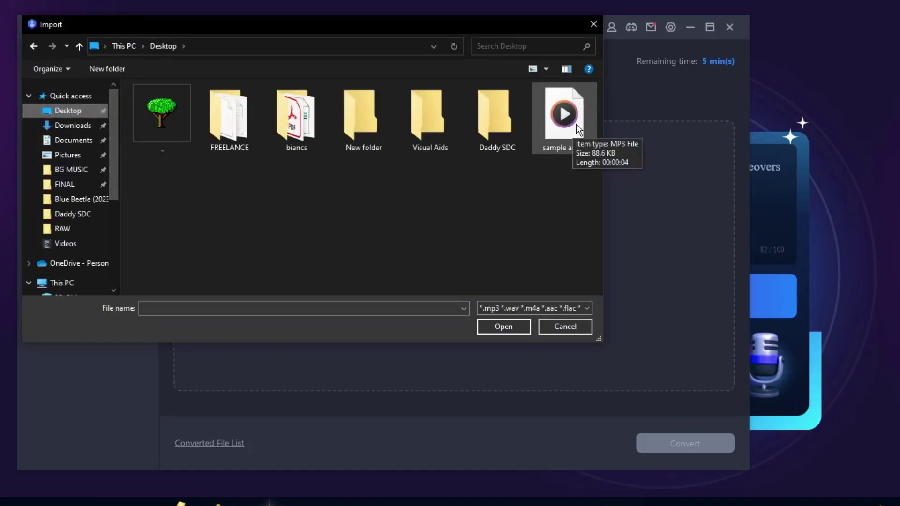
pyautogui.doubleClick(576, 124)
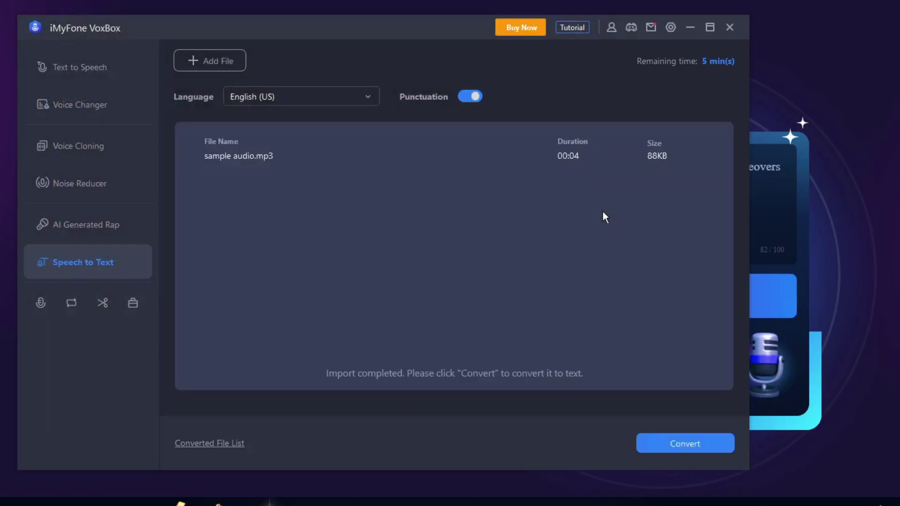
pyautogui.click(686, 446)
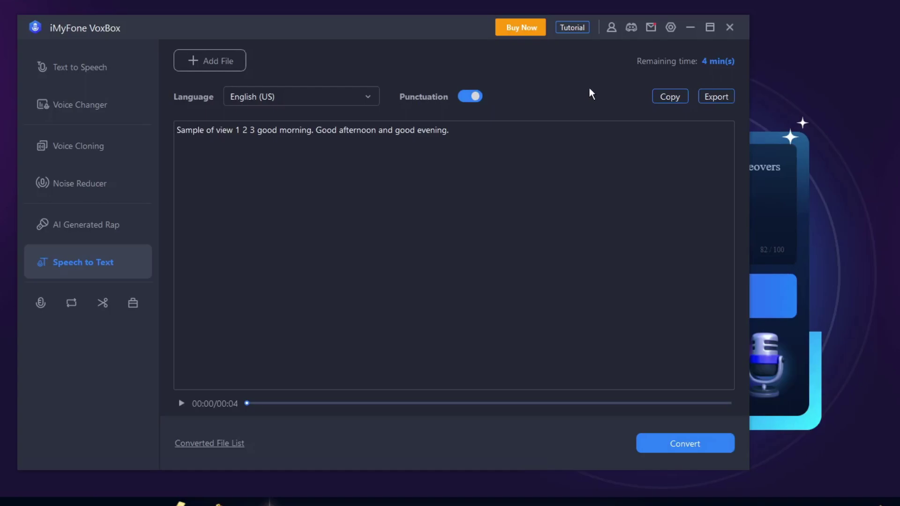
pyautogui.moveTo(480, 28)
pyautogui.mouseDown()
pyautogui.moveTo(504, 15)
pyautogui.moveTo(480, 15)
pyautogui.mouseUp()
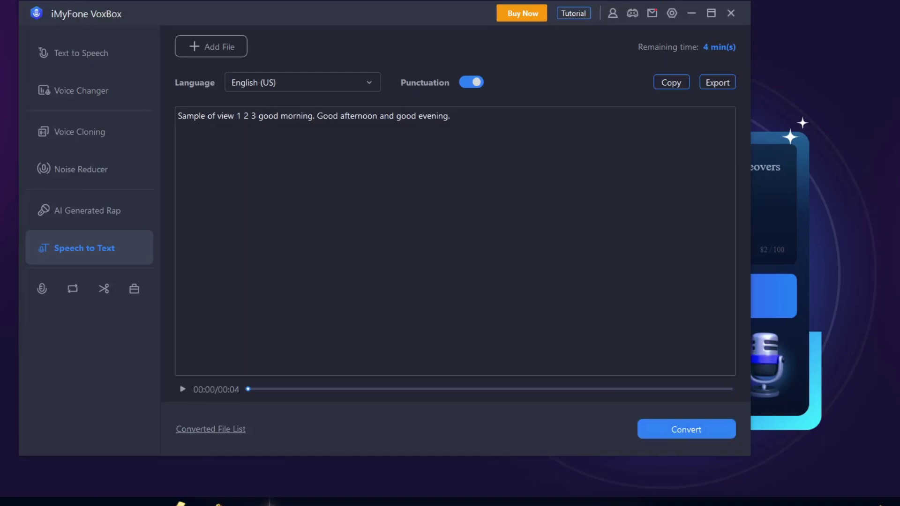
# Show the Desktop folder in File Explorer beside the VoxBox window.
pyautogui.click(52, 490)
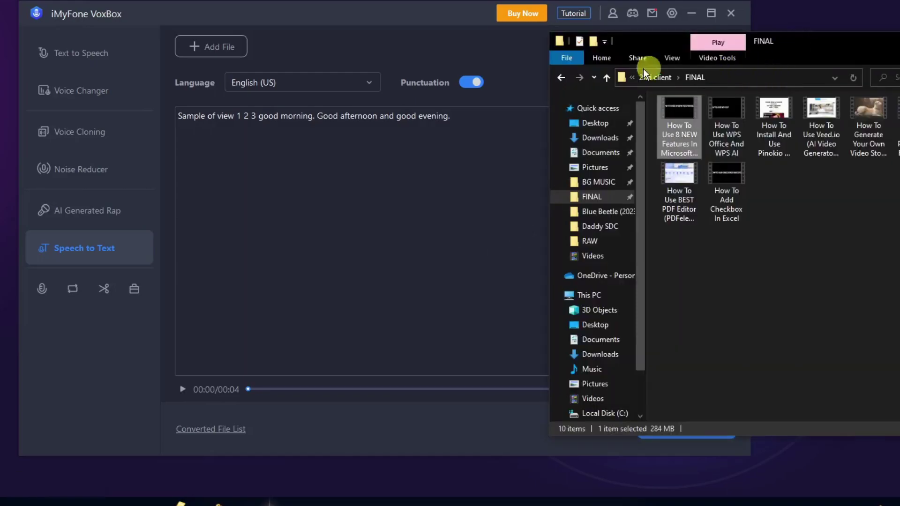
pyautogui.click(595, 123)
pyautogui.moveTo(789, 29); pyautogui.dragTo(826, 85)
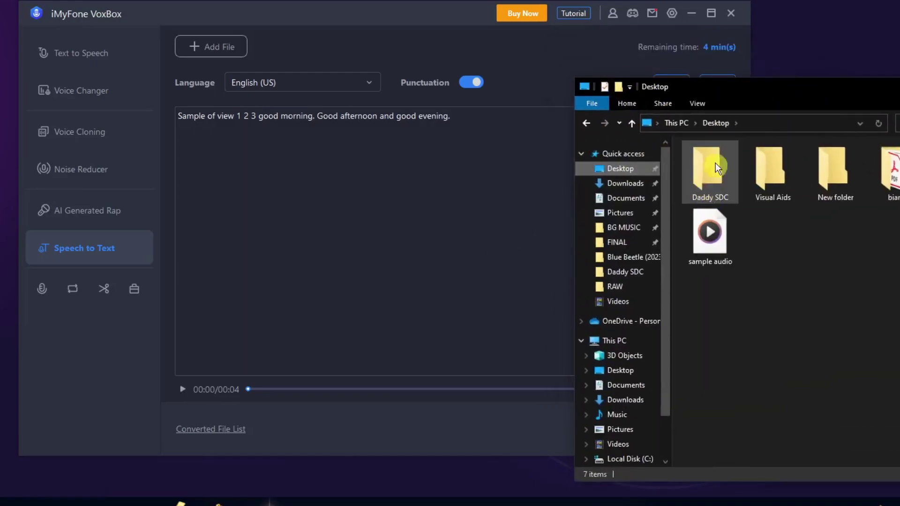
# Play sample audio in Media Player, then close the player.
pyautogui.doubleClick(716, 235)
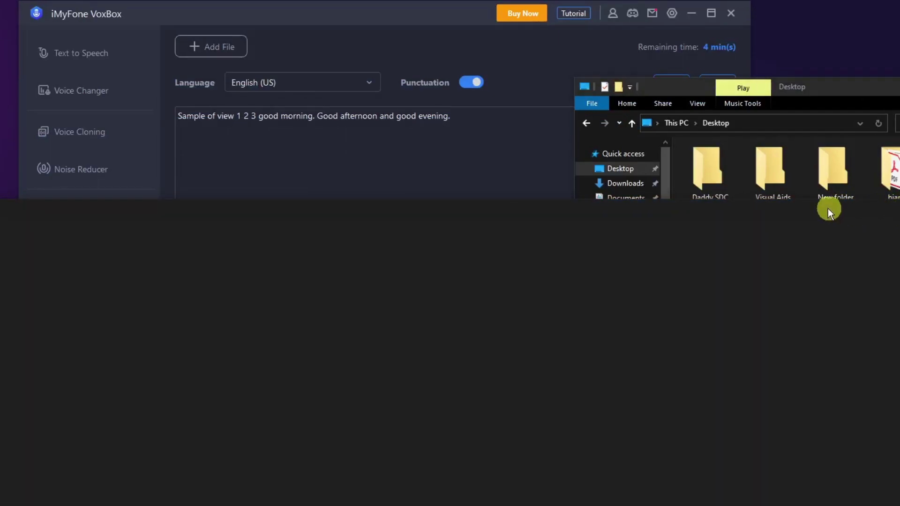
pyautogui.moveTo(781, 204); pyautogui.dragTo(615, 275)
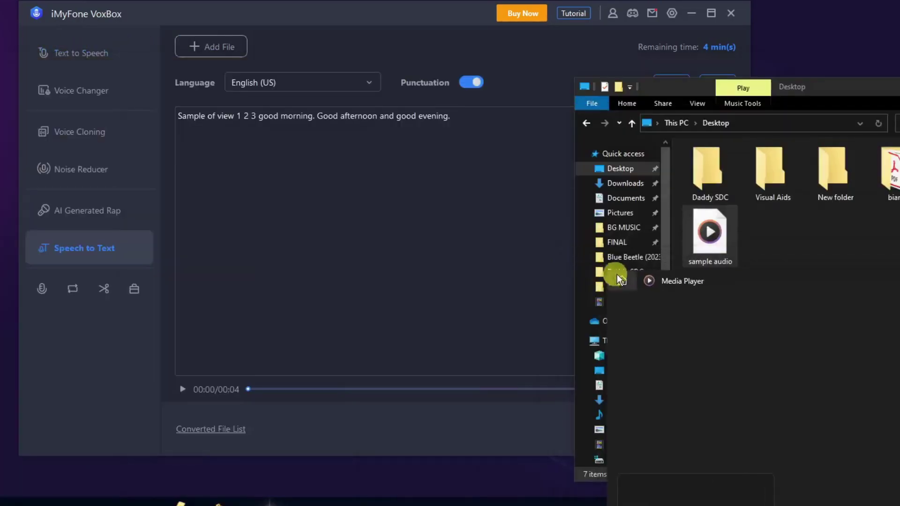
pyautogui.moveTo(726, 271); pyautogui.dragTo(659, 26)
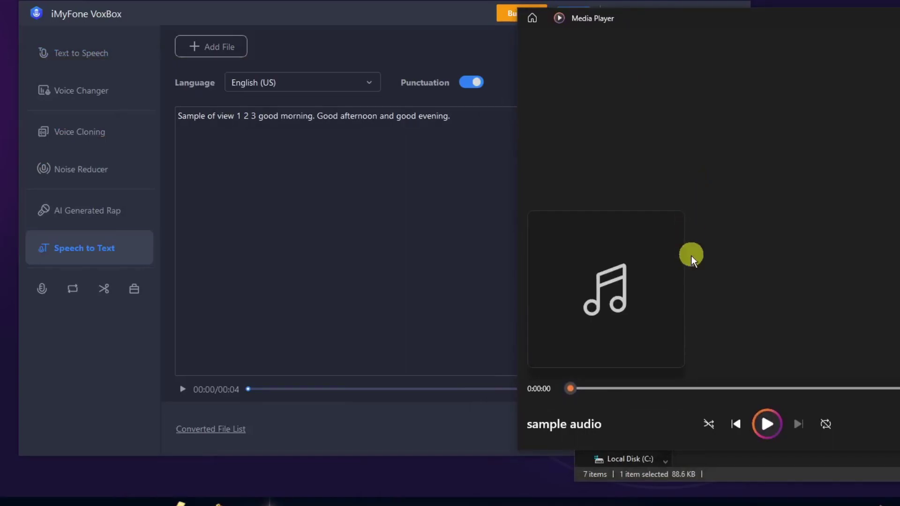
pyautogui.click(769, 424)
pyautogui.click(867, 28)
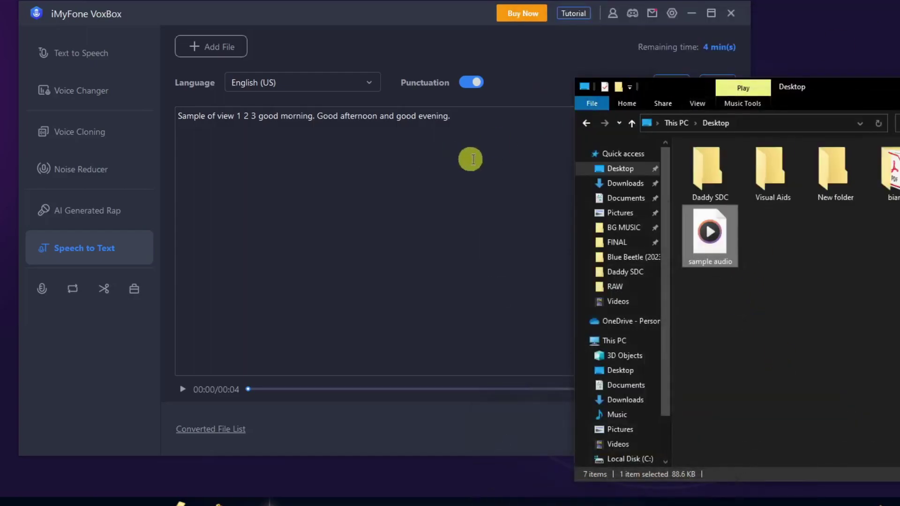
# Bring the VoxBox window with the sample audio transcript in front of File Explorer.
pyautogui.click(492, 380)
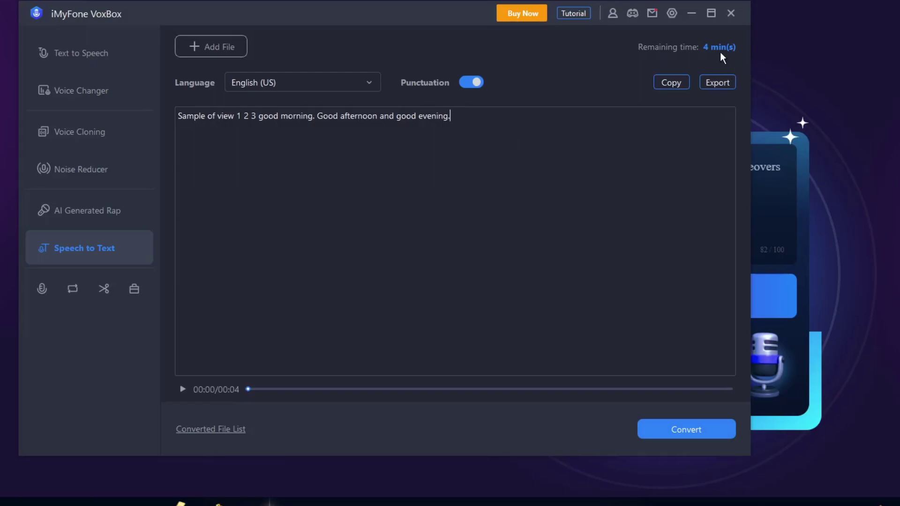
# In Text to Speech, replace the sample paragraph with 'Hello, good morning, good afternoon, and evening.'.
pyautogui.click(92, 53)
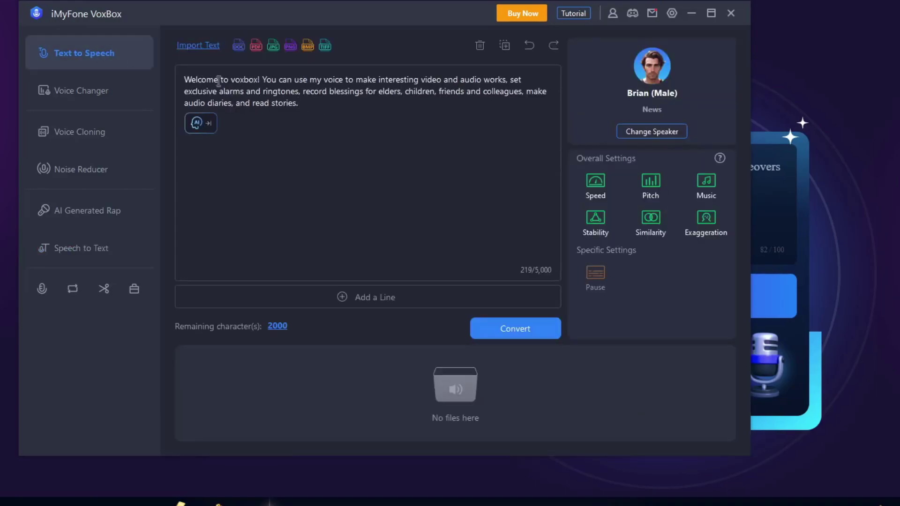
pyautogui.click(187, 78)
pyautogui.moveTo(188, 78); pyautogui.dragTo(311, 108)
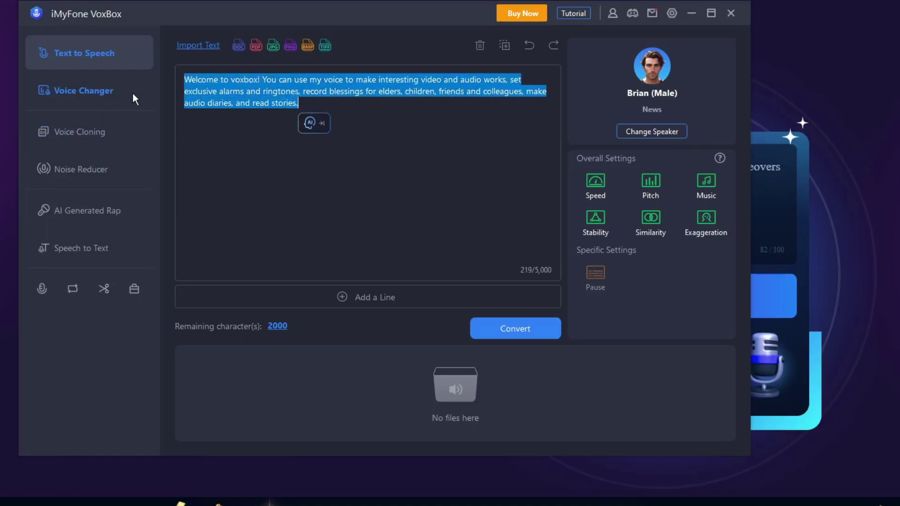
pyautogui.press('BackSpace')
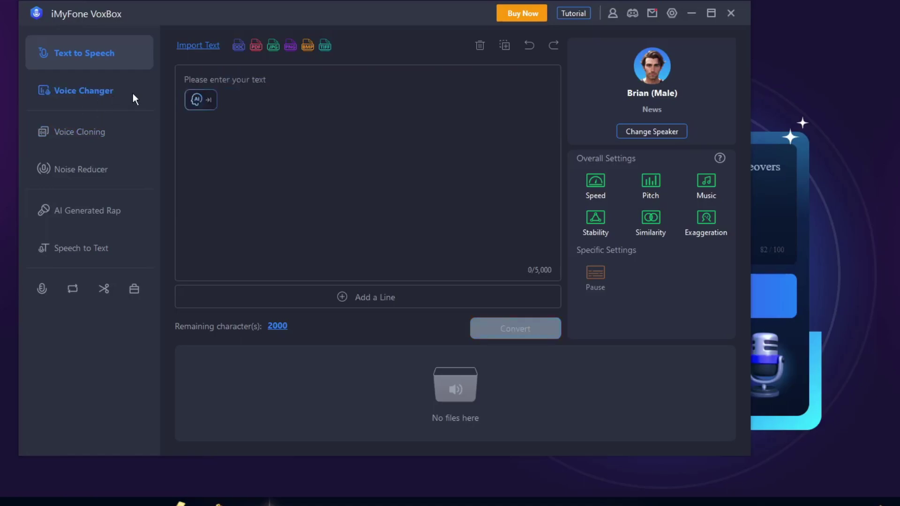
pyautogui.write('Hello, good morni')
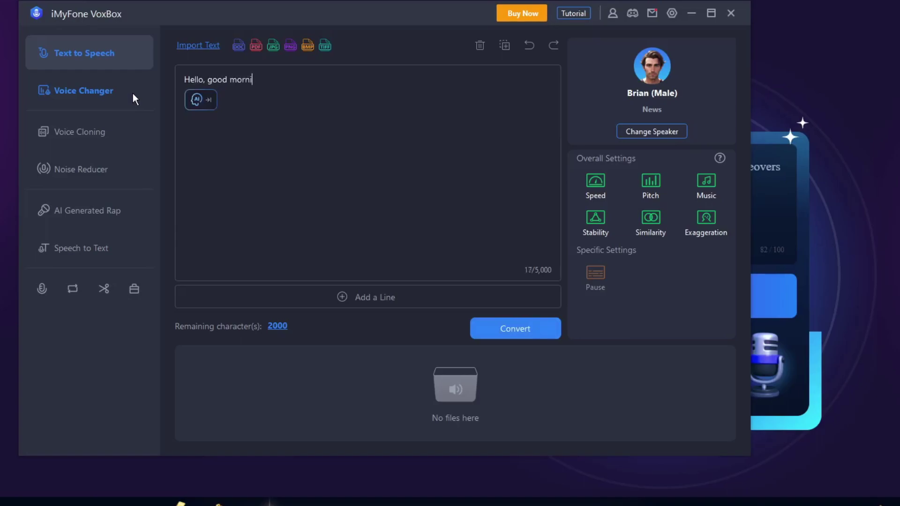
pyautogui.write('ng, good afternoon, and ')
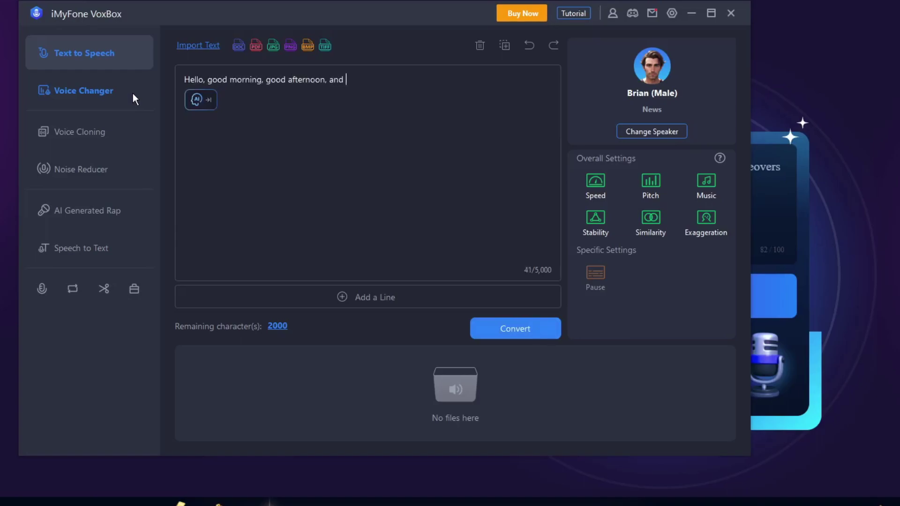
pyautogui.write('evening.')
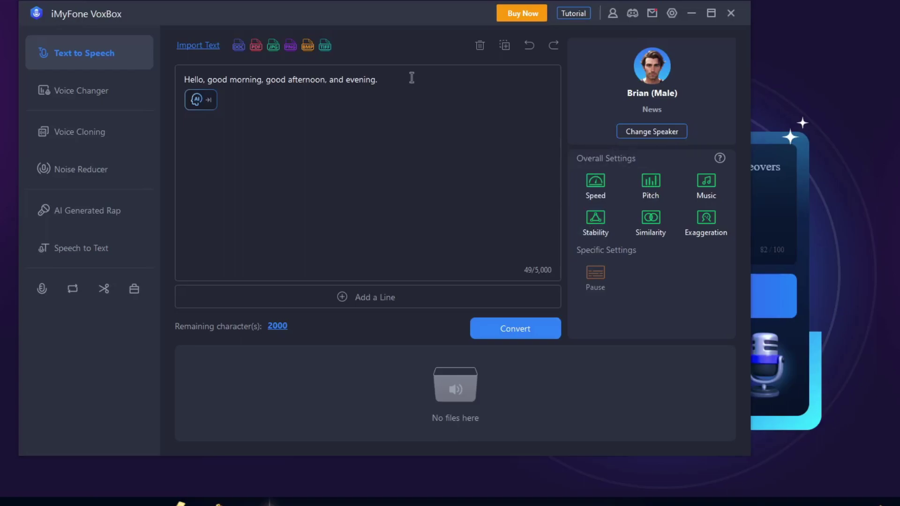
# Browse the speaker categories, preview Morgan Freeman under Celebrities and select him.
pyautogui.click(657, 133)
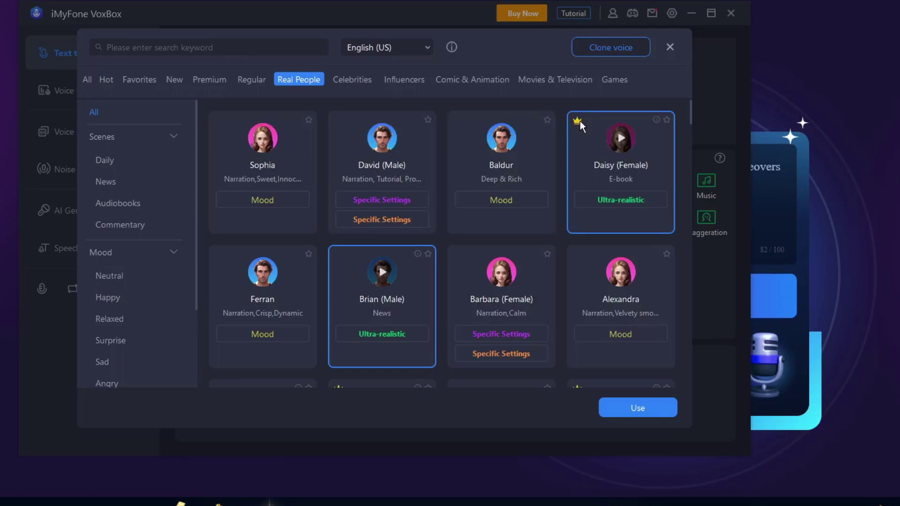
pyautogui.click(357, 77)
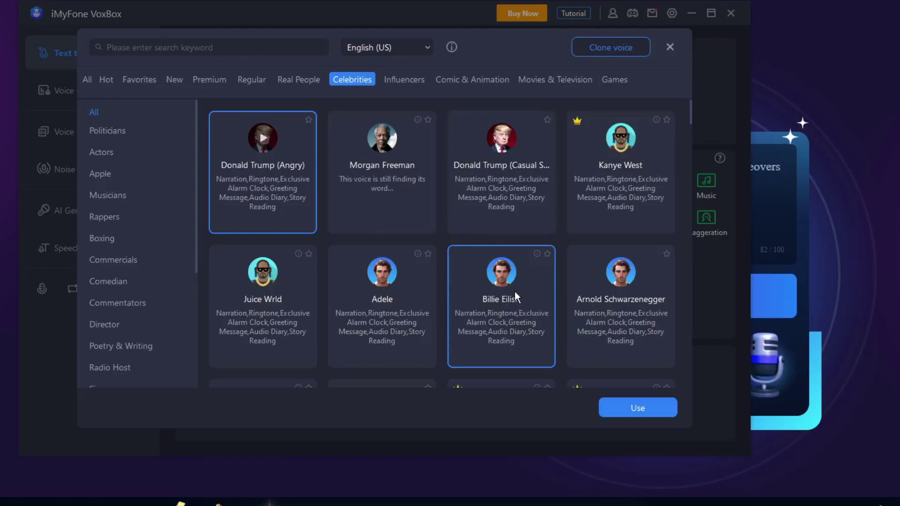
pyautogui.click(466, 79)
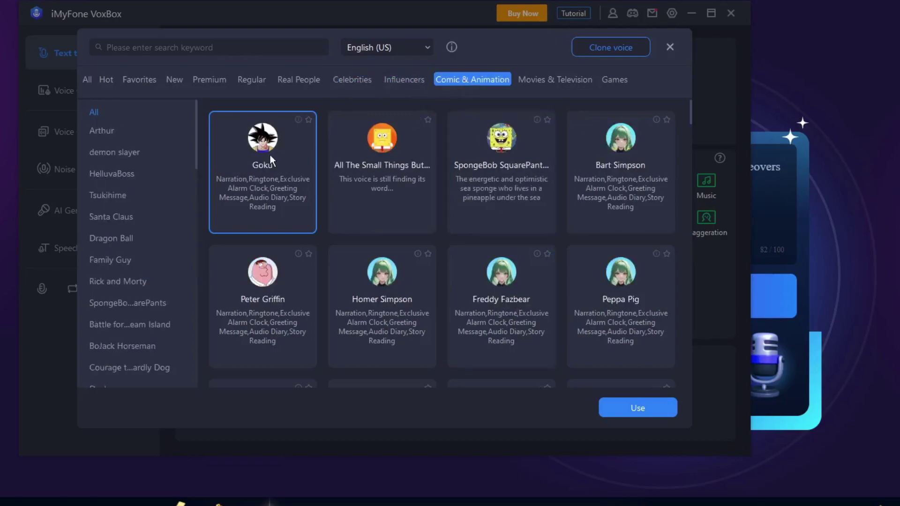
pyautogui.click(391, 84)
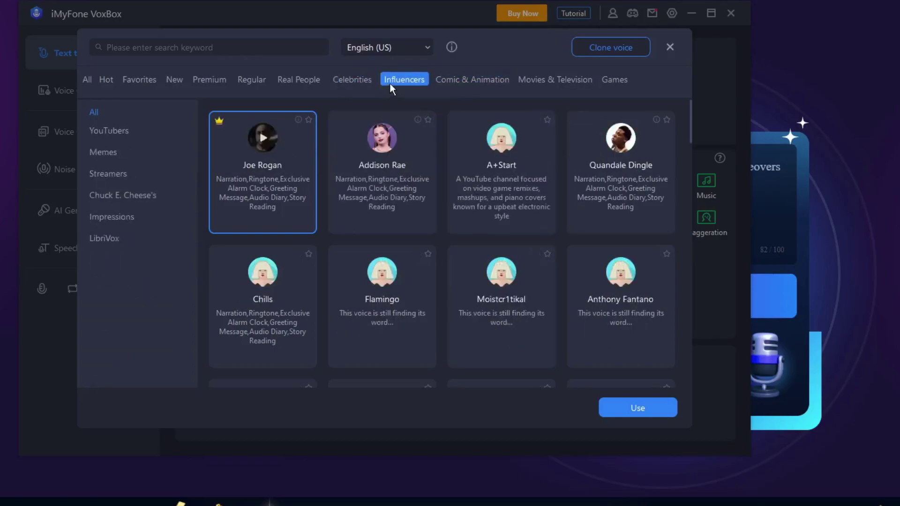
pyautogui.scroll(-2, 421, 169)
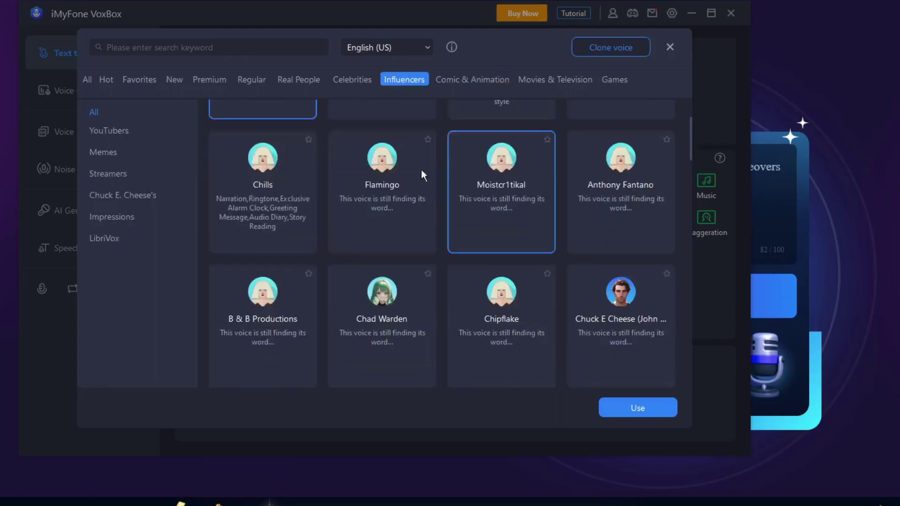
pyautogui.scroll(1, 347, 124)
pyautogui.click(358, 80)
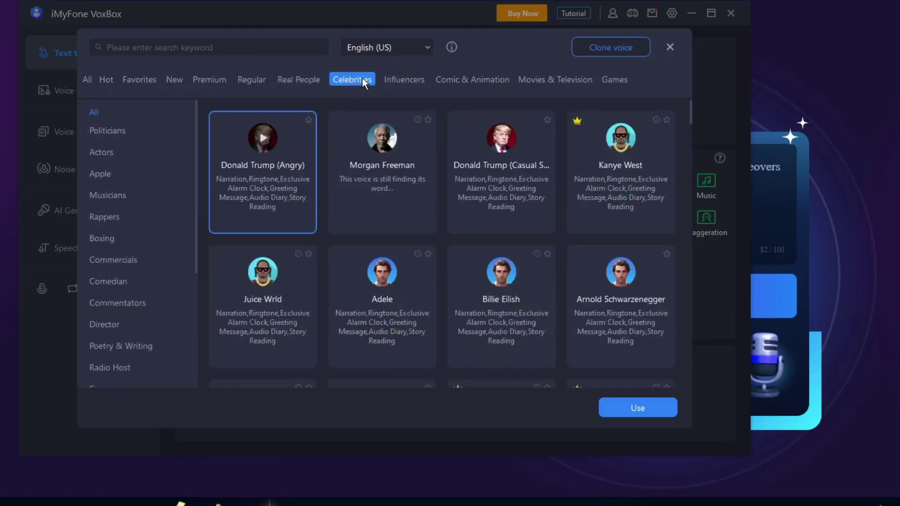
pyautogui.click(413, 159)
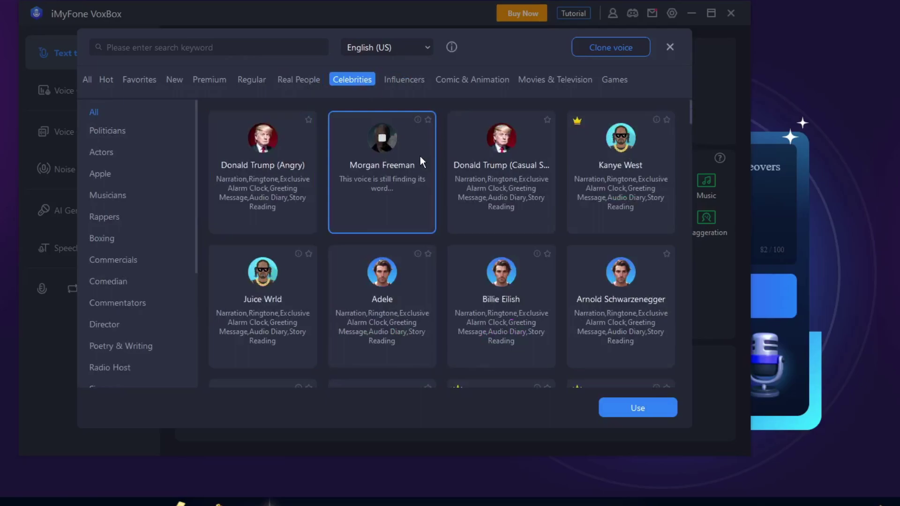
pyautogui.doubleClick(407, 133)
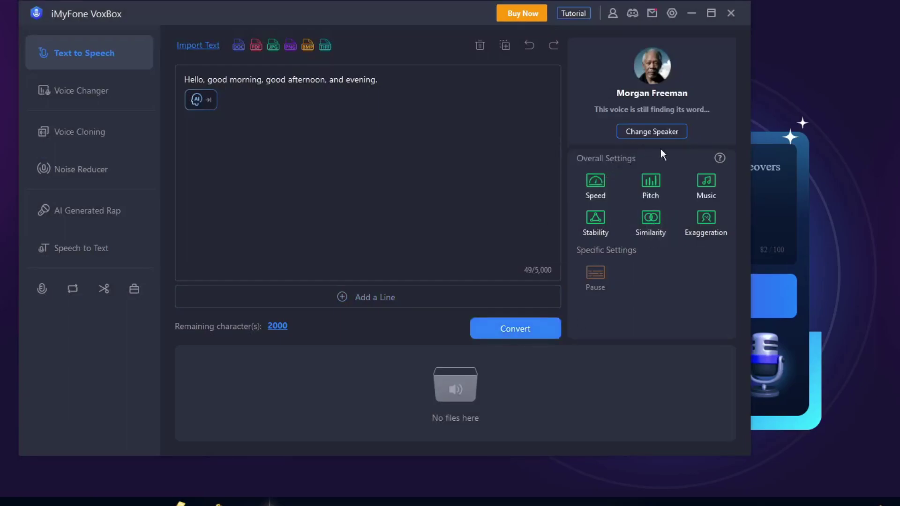
# Review the Speed, Pitch and background Music options without changing them.
pyautogui.click(608, 181)
pyautogui.click(654, 179)
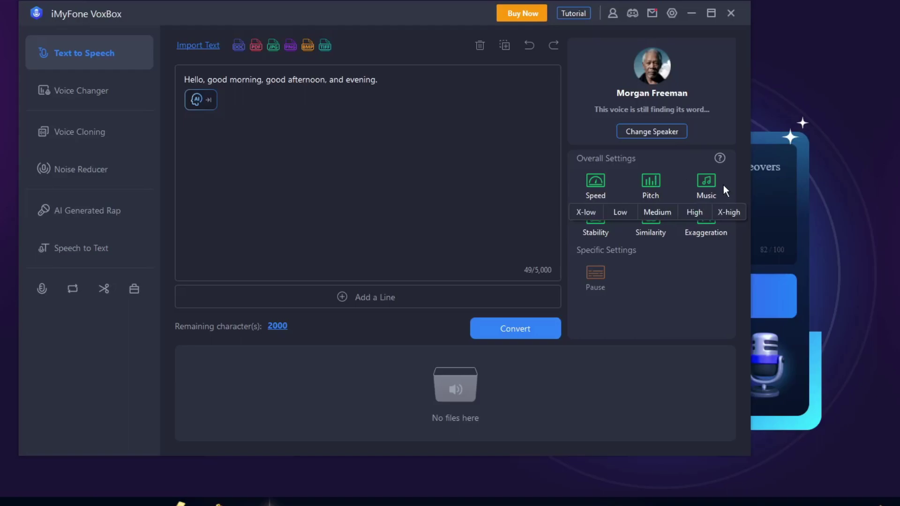
pyautogui.click(707, 180)
pyautogui.click(616, 71)
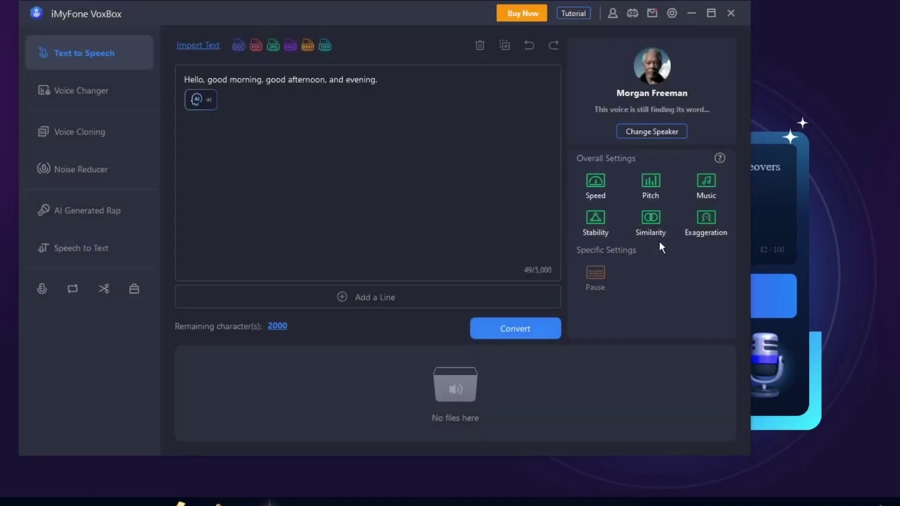
# Convert the greeting in Morgan Freeman's voice and play the 2-second clip, rewinding it.
pyautogui.click(514, 329)
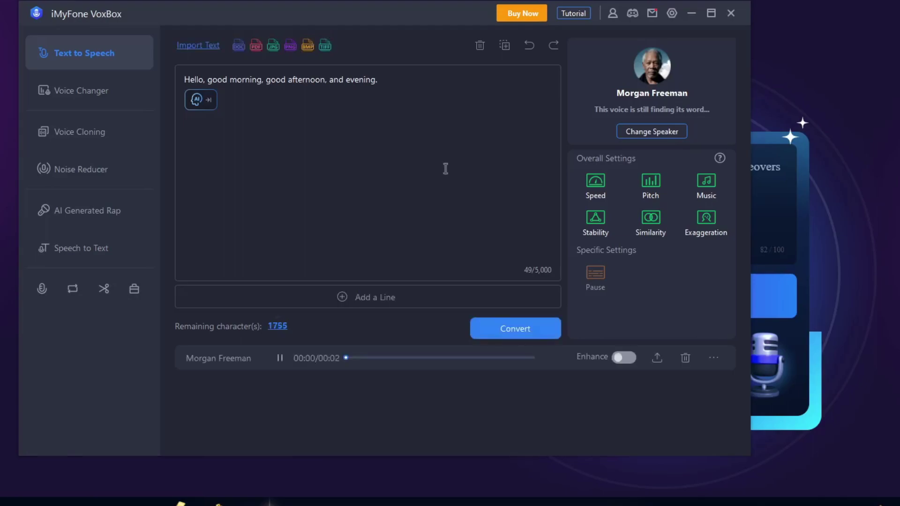
pyautogui.click(279, 359)
pyautogui.moveTo(412, 359); pyautogui.dragTo(346, 359)
pyautogui.click(345, 356)
pyautogui.click(280, 359)
pyautogui.click(280, 358)
# Switch the speaker to Goku from Comic & Animation and convert the greeting.
pyautogui.click(671, 128)
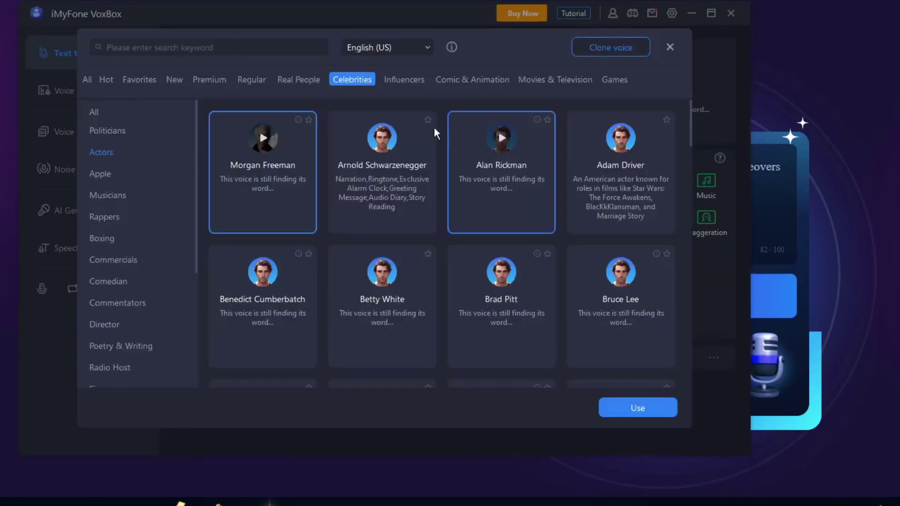
pyautogui.click(461, 79)
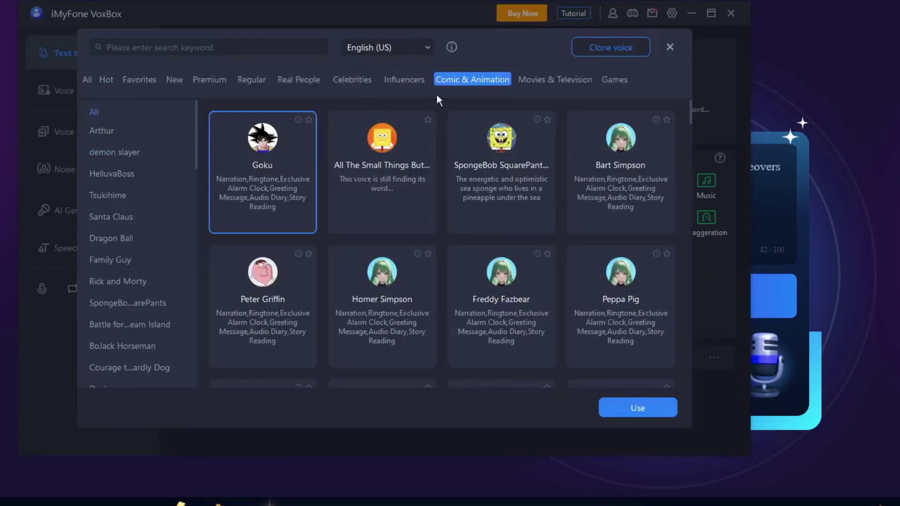
pyautogui.doubleClick(274, 139)
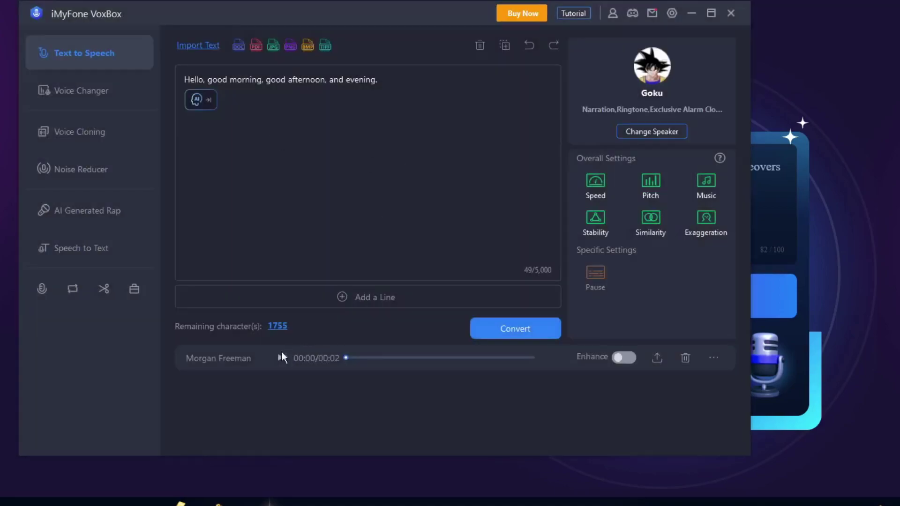
pyautogui.click(498, 328)
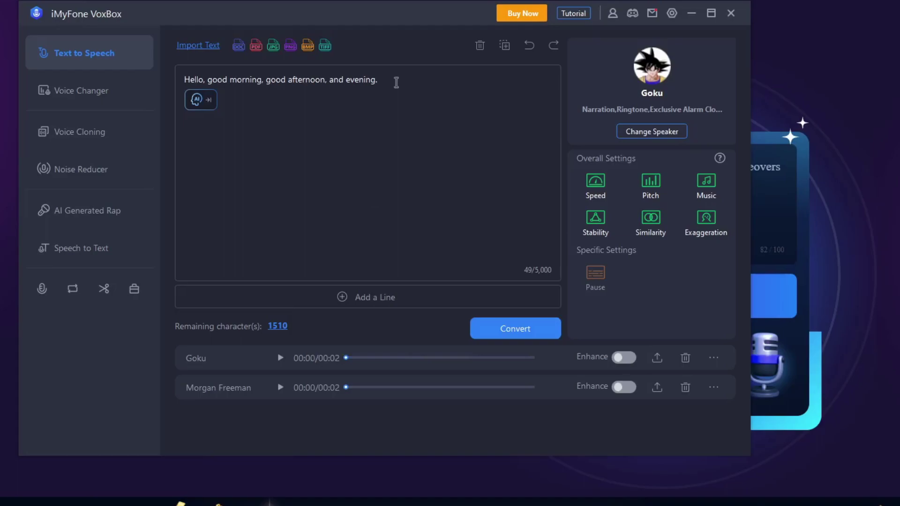
# Replace the greeting with 'Kame hame ha' and convert it into a Goku1 clip.
pyautogui.moveTo(396, 82); pyautogui.dragTo(178, 89)
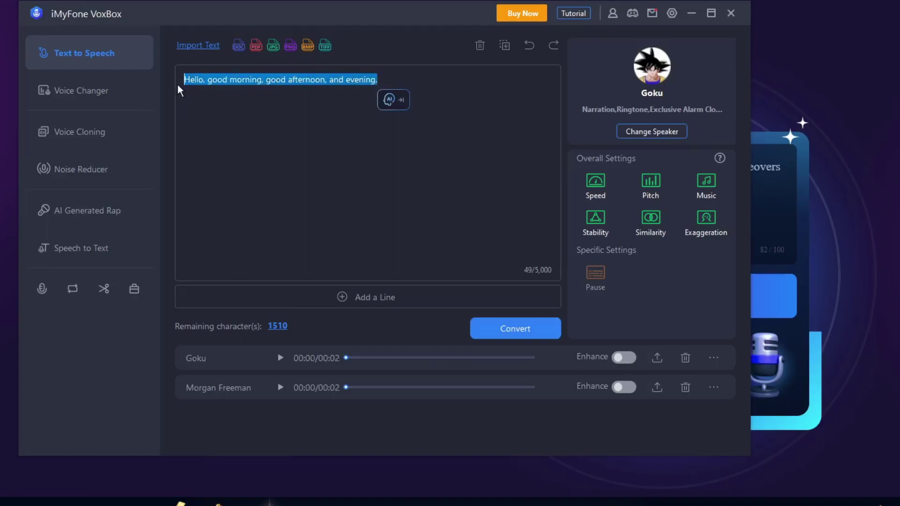
pyautogui.write('Kame')
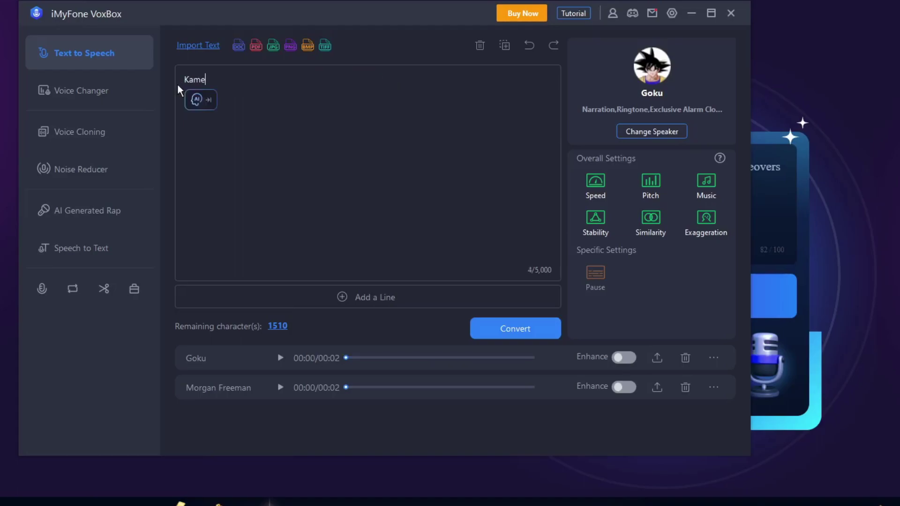
pyautogui.write(' hame ha')
pyautogui.click(521, 331)
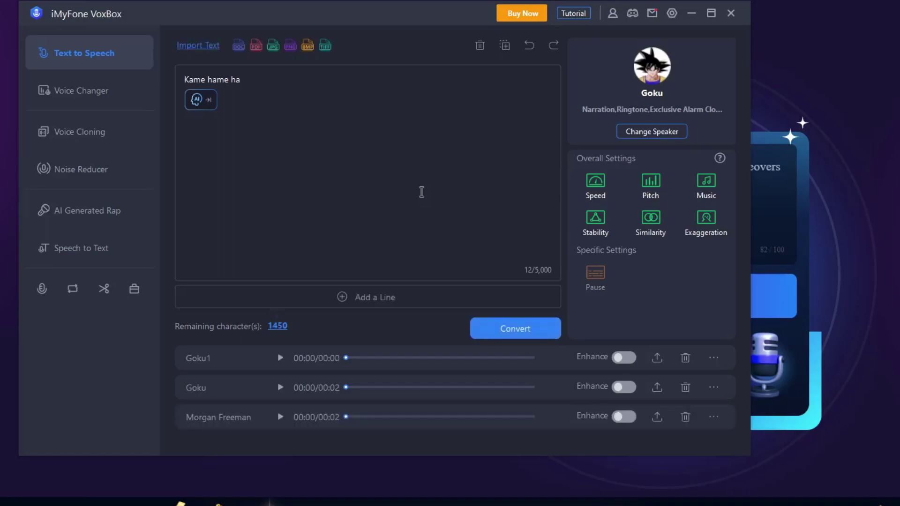
# Select the 'Kame hame ha' text again so it can be replaced.
pyautogui.moveTo(246, 79); pyautogui.dragTo(173, 77)
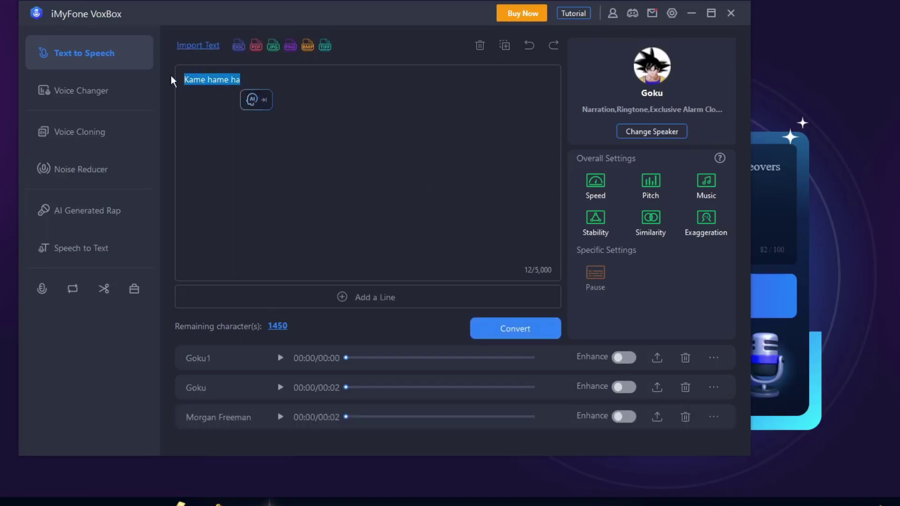
pyautogui.click(194, 79)
pyautogui.moveTo(246, 76); pyautogui.dragTo(173, 86)
pyautogui.click(246, 74)
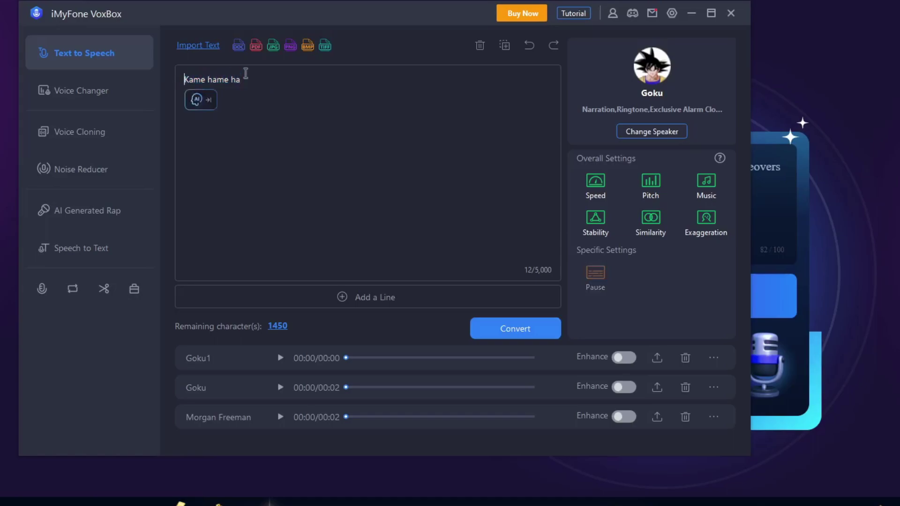
pyautogui.moveTo(246, 73); pyautogui.dragTo(153, 90)
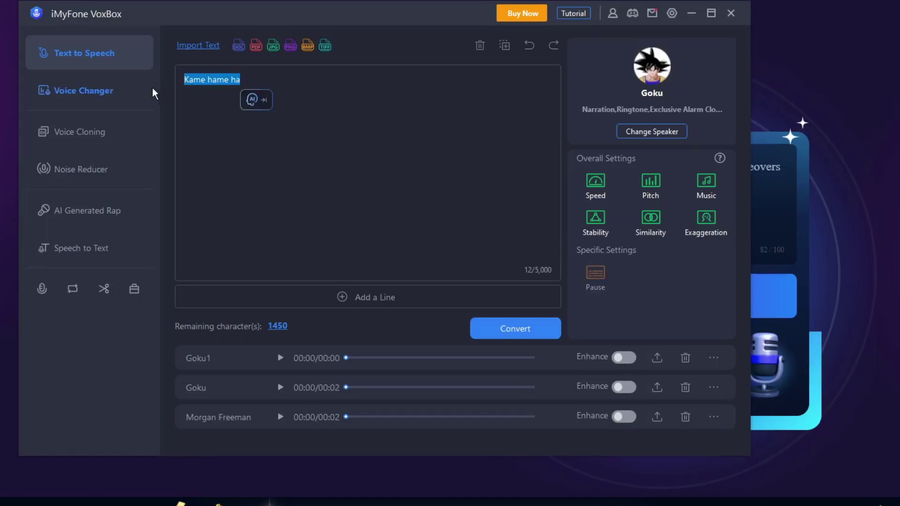
# Type 'red apple blue lemon' over the selection and convert it into a Goku2 clip.
pyautogui.write('red apple bl')
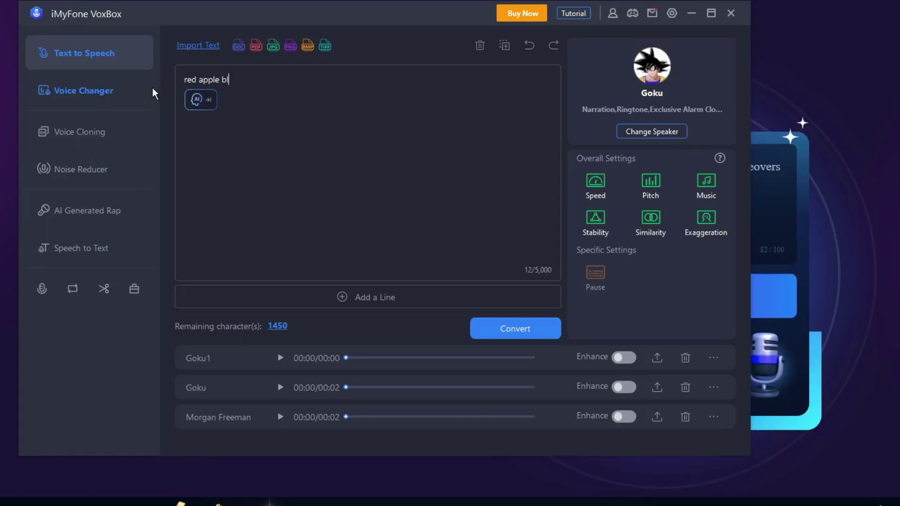
pyautogui.write('ue lemon')
pyautogui.click(535, 334)
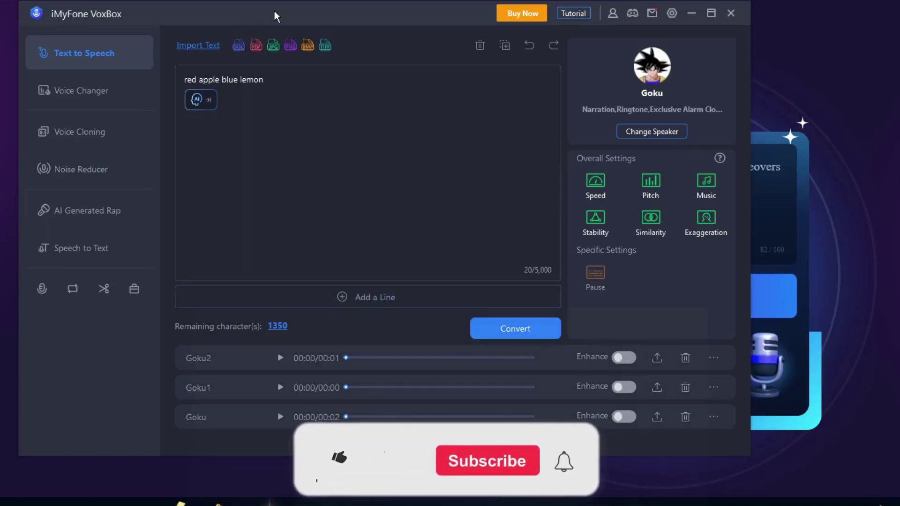
pyautogui.moveTo(277, 10); pyautogui.dragTo(266, 17)
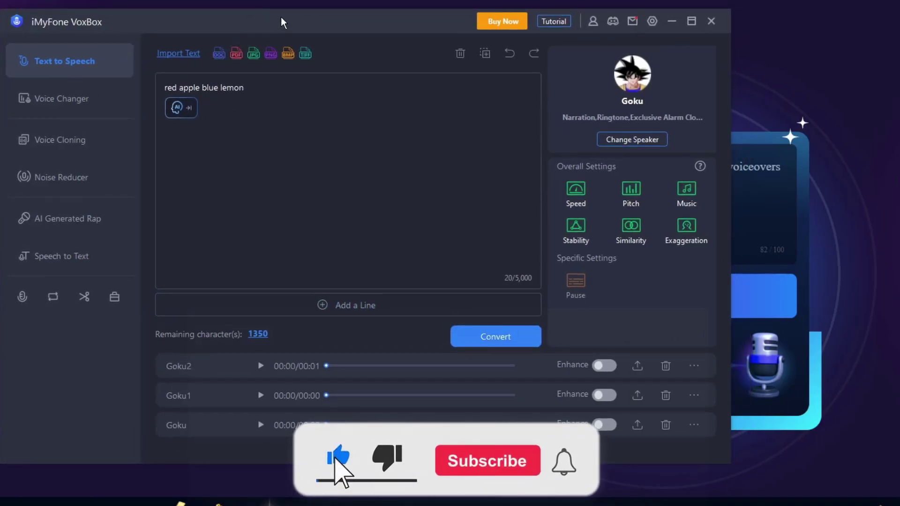